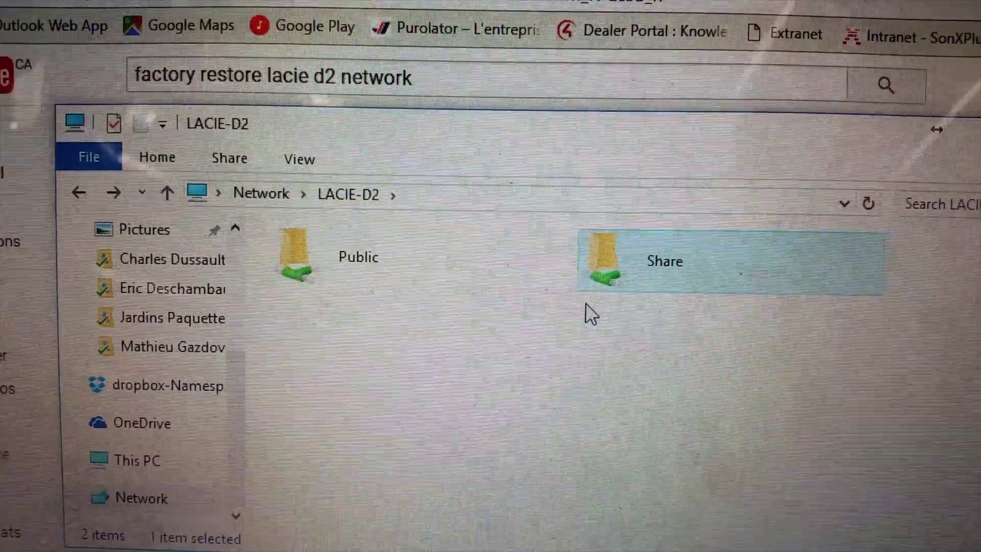
Step: Open LACIE-D2's Share folder to show the Recovery folder inside
double_click(706, 262)
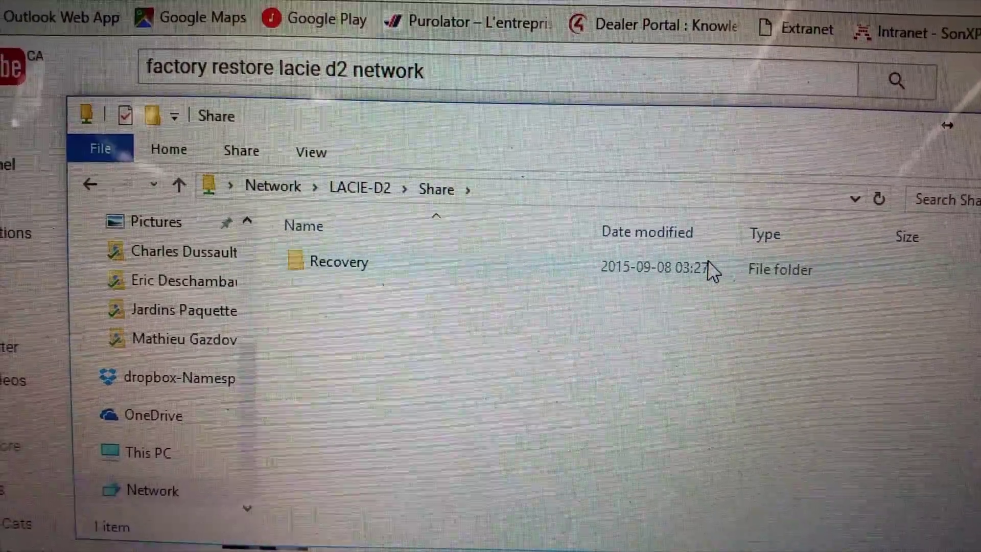